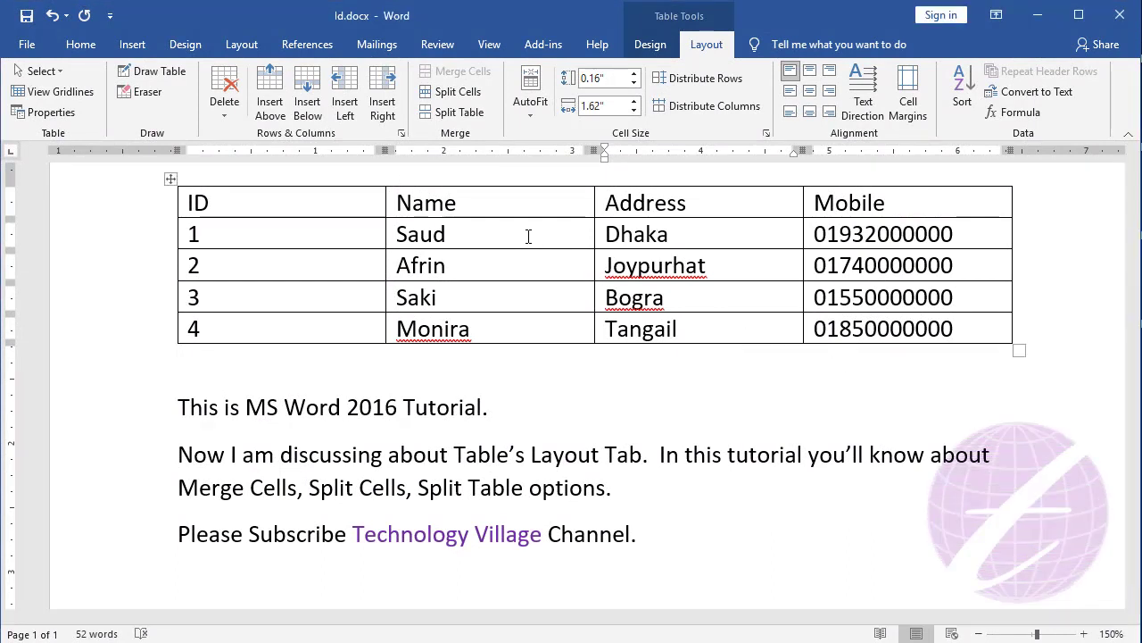
- Insert an empty column left of Address and merge all its cells into one tall cell
left_click(619, 203)
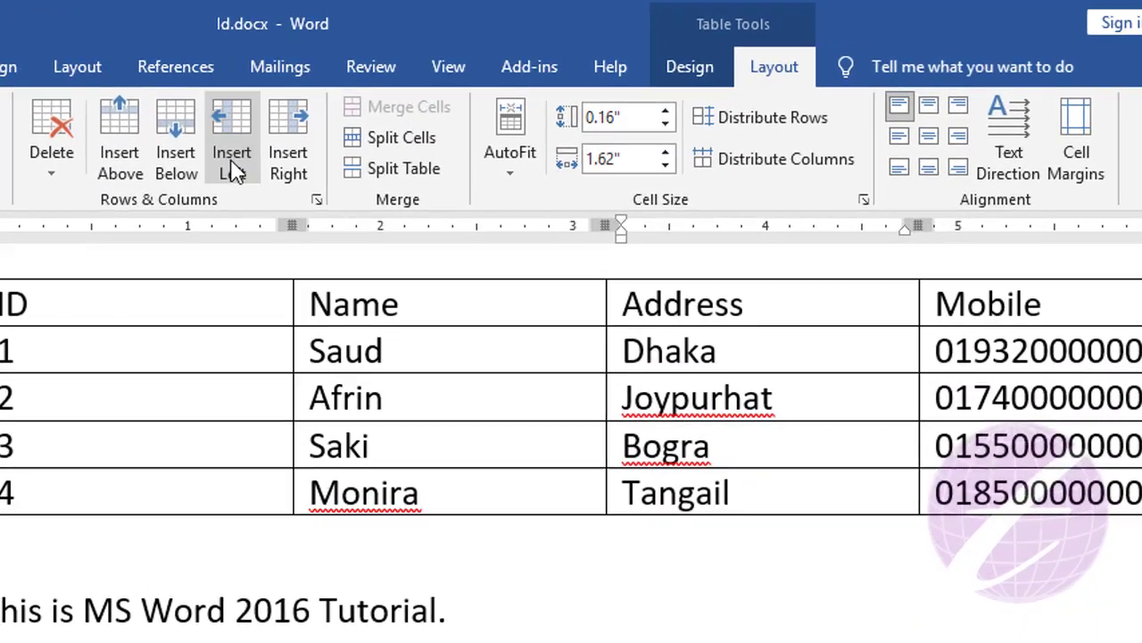
left_click(344, 93)
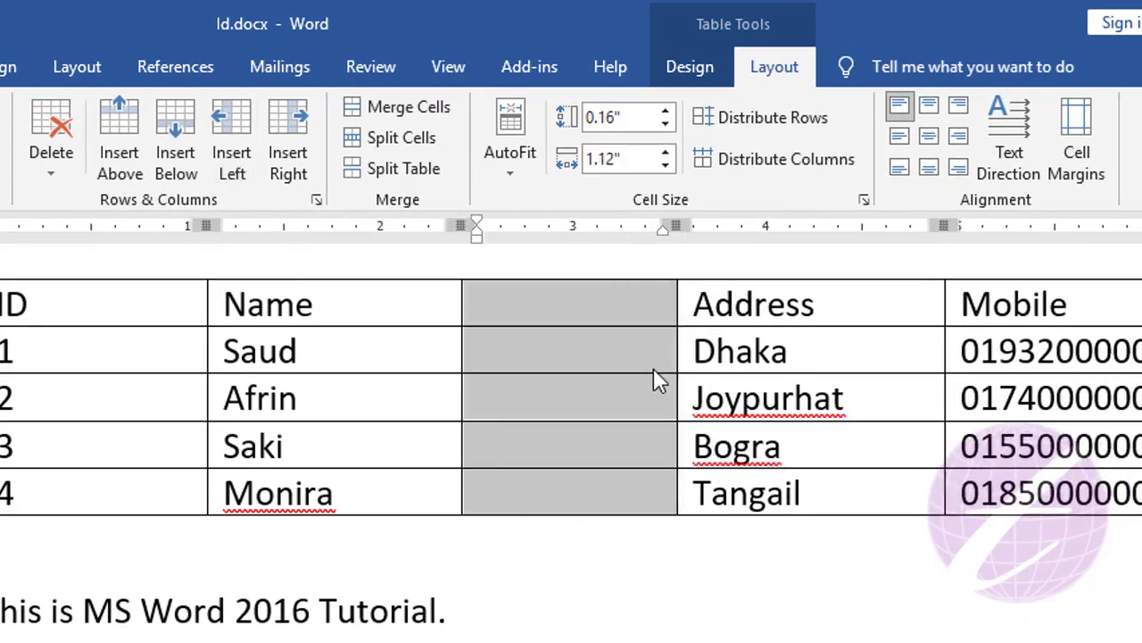
left_click(567, 312)
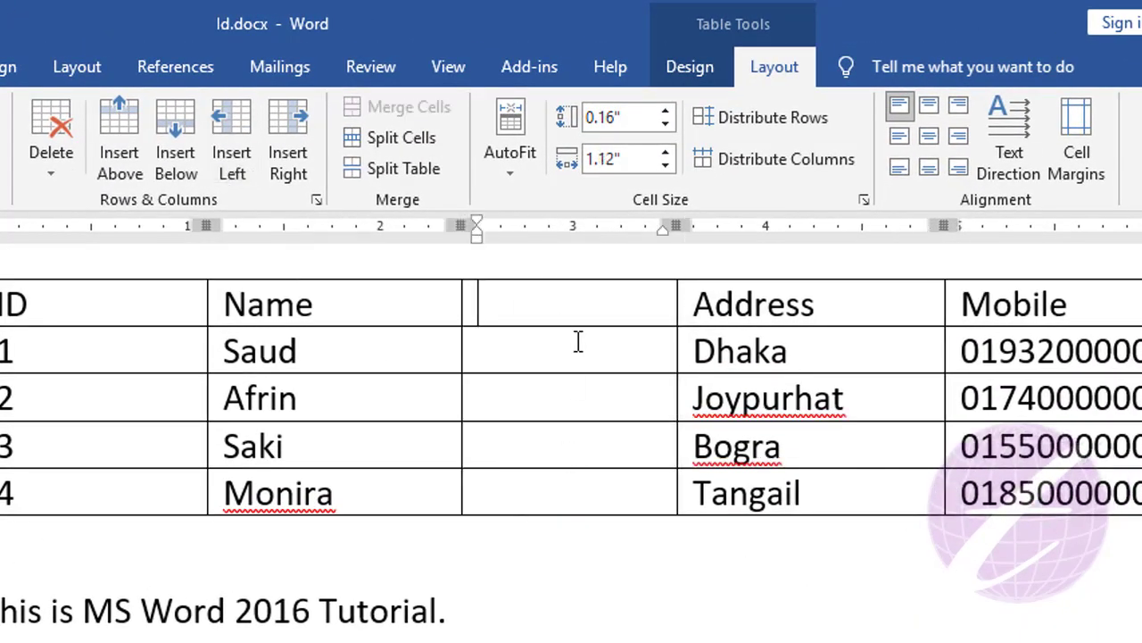
left_click_drag(559, 311, 558, 489)
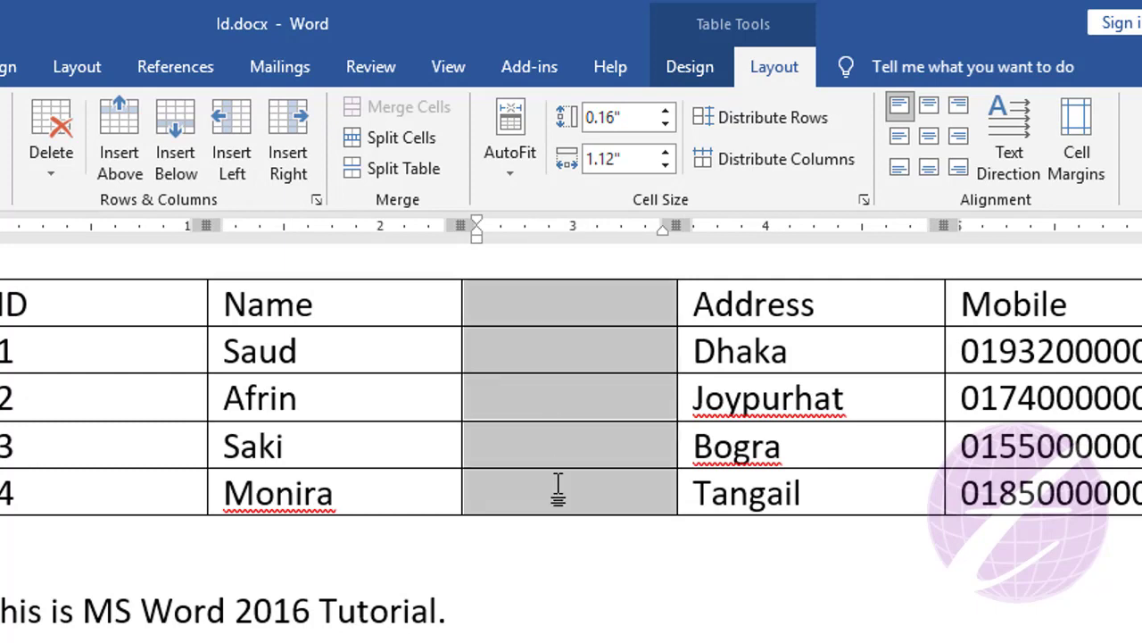
left_click(567, 308)
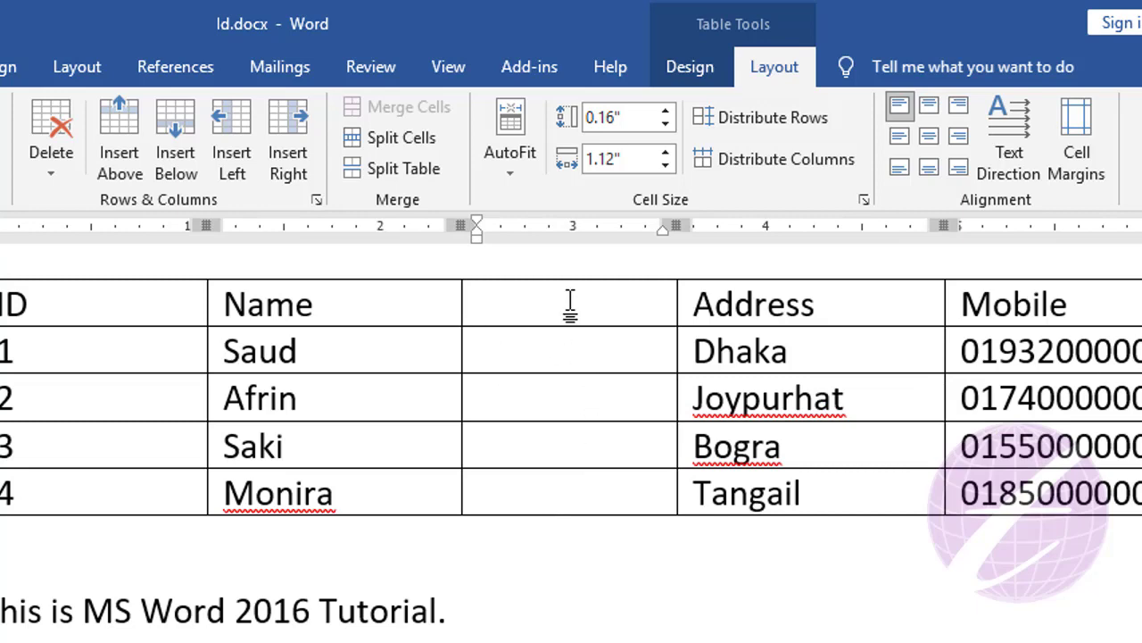
left_click_drag(556, 306, 572, 489)
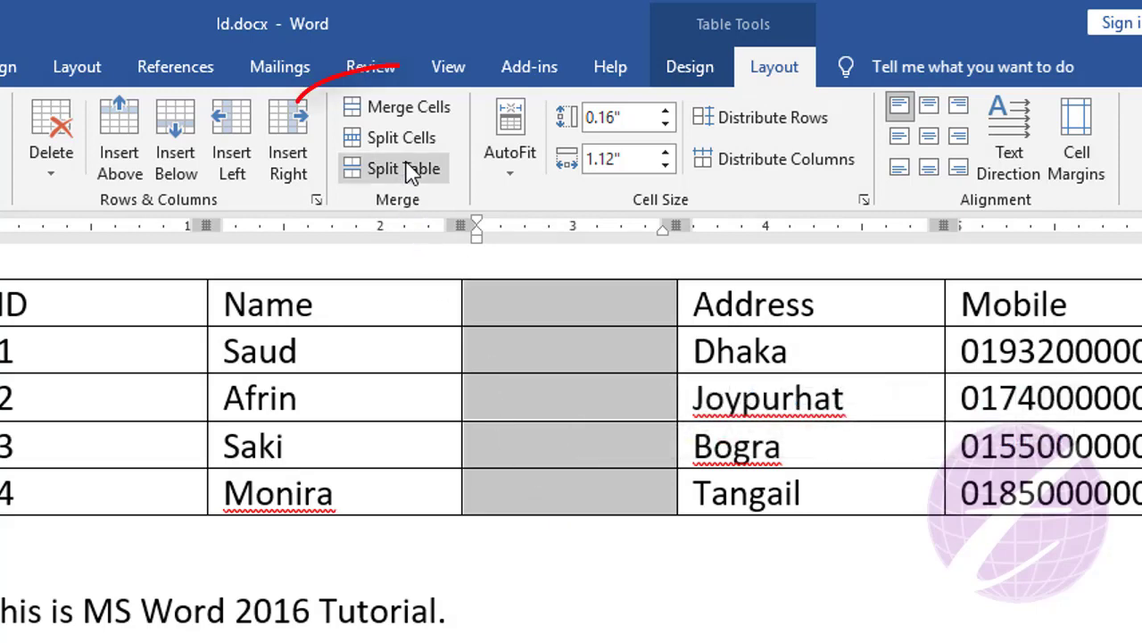
left_click(417, 119)
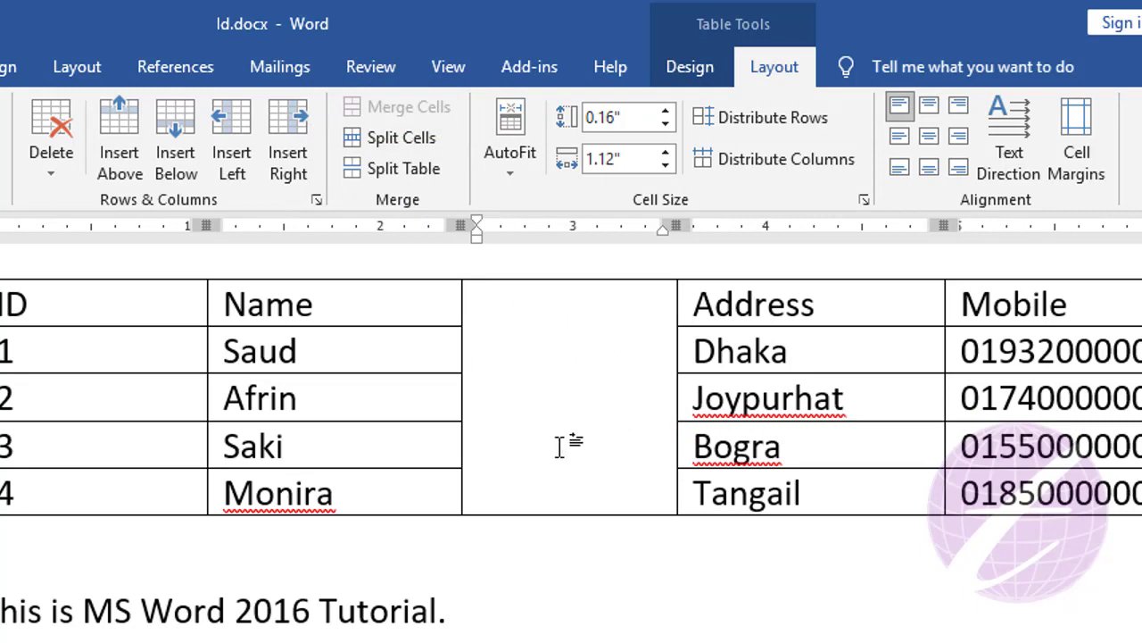
- Undo the column merge and insert a second empty column to the right
key("ctrl+z")
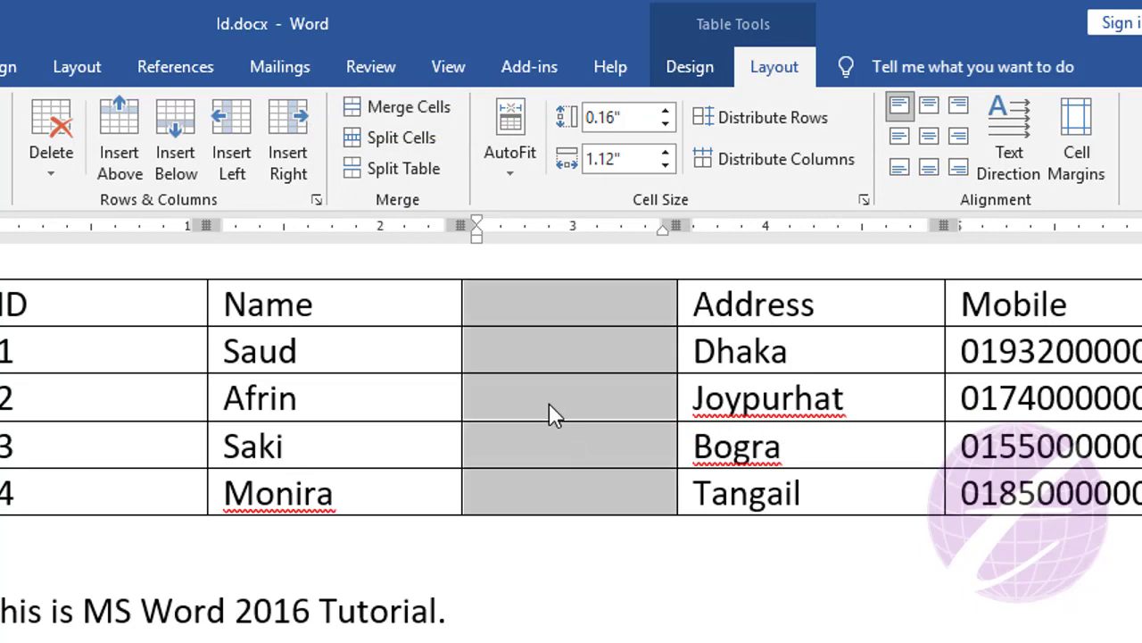
left_click(547, 383)
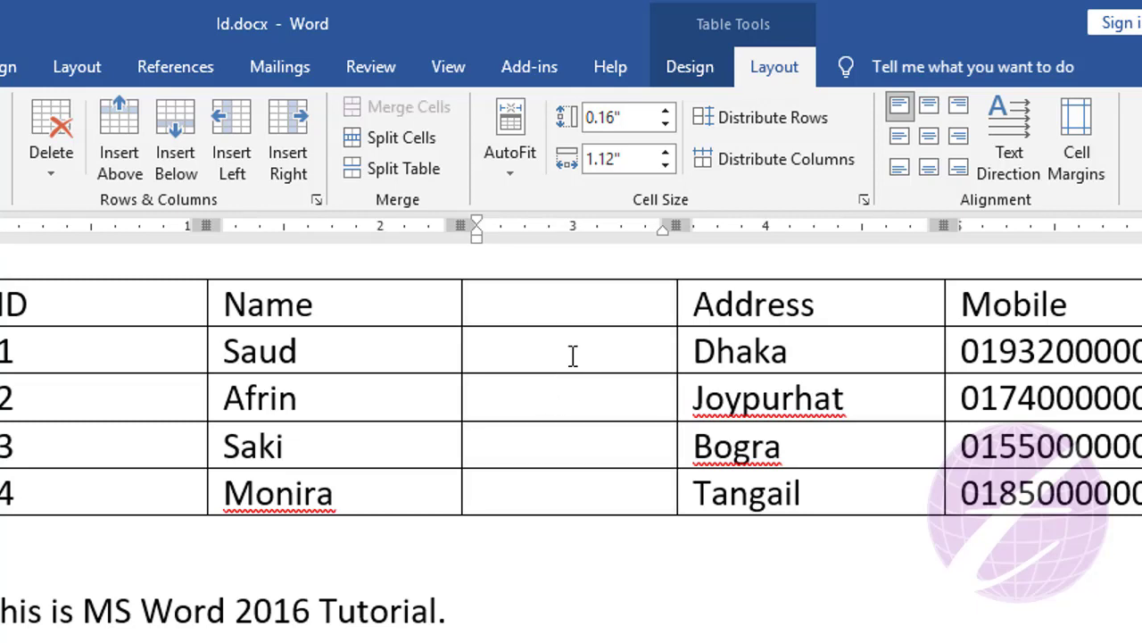
left_click(297, 152)
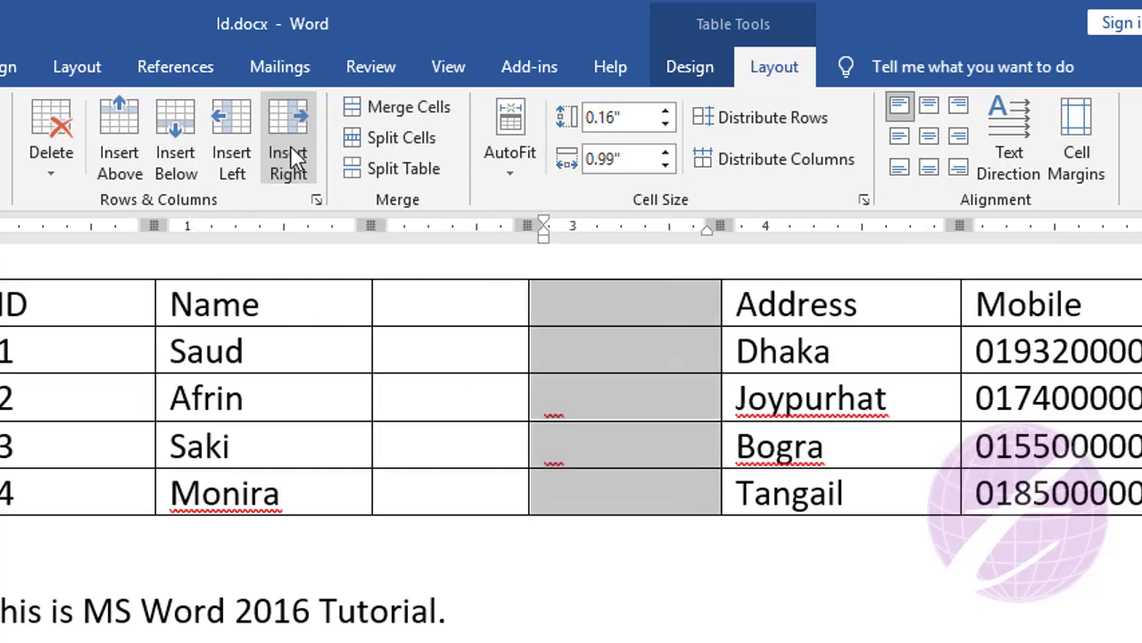
left_click(584, 345)
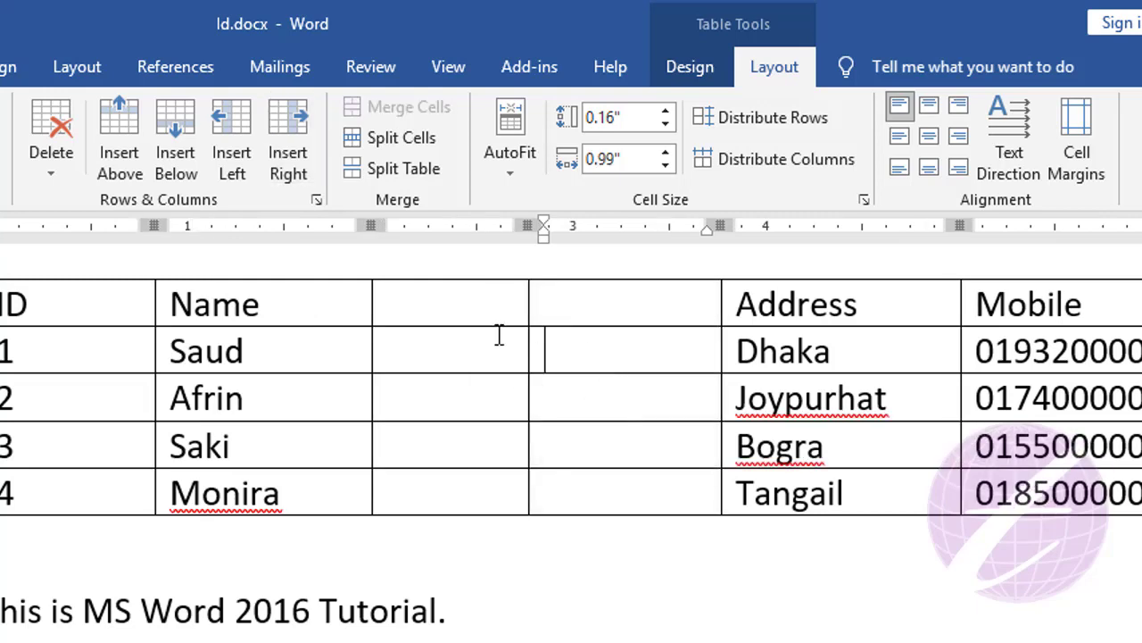
- Merge the two blank header cells into a single header cell
left_click_drag(446, 306, 575, 309)
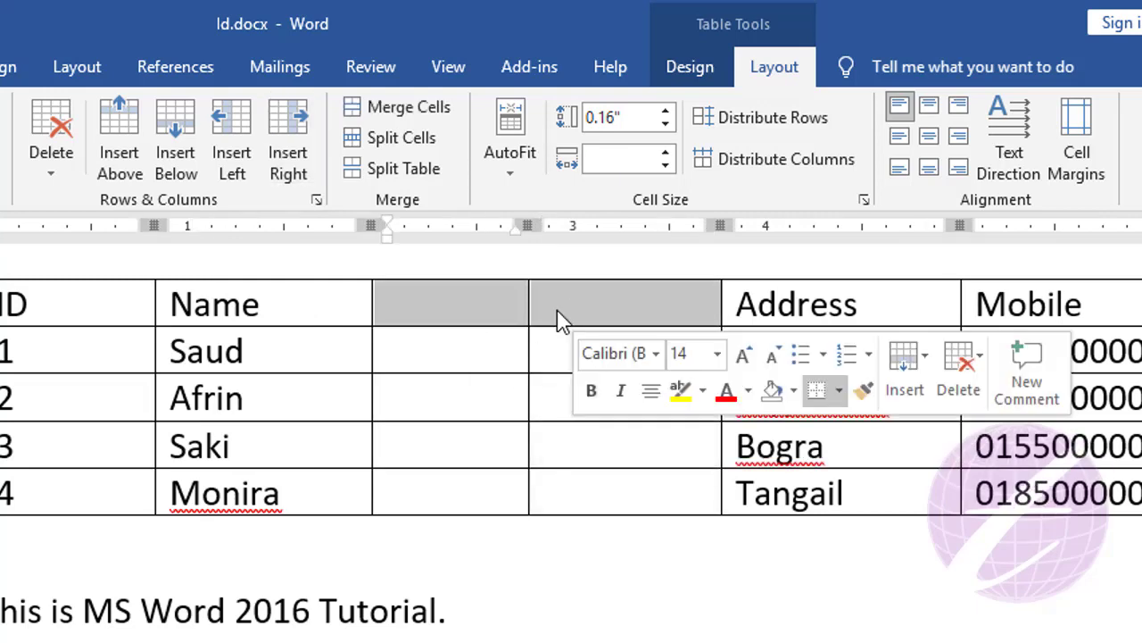
left_click(404, 108)
left_click(459, 299)
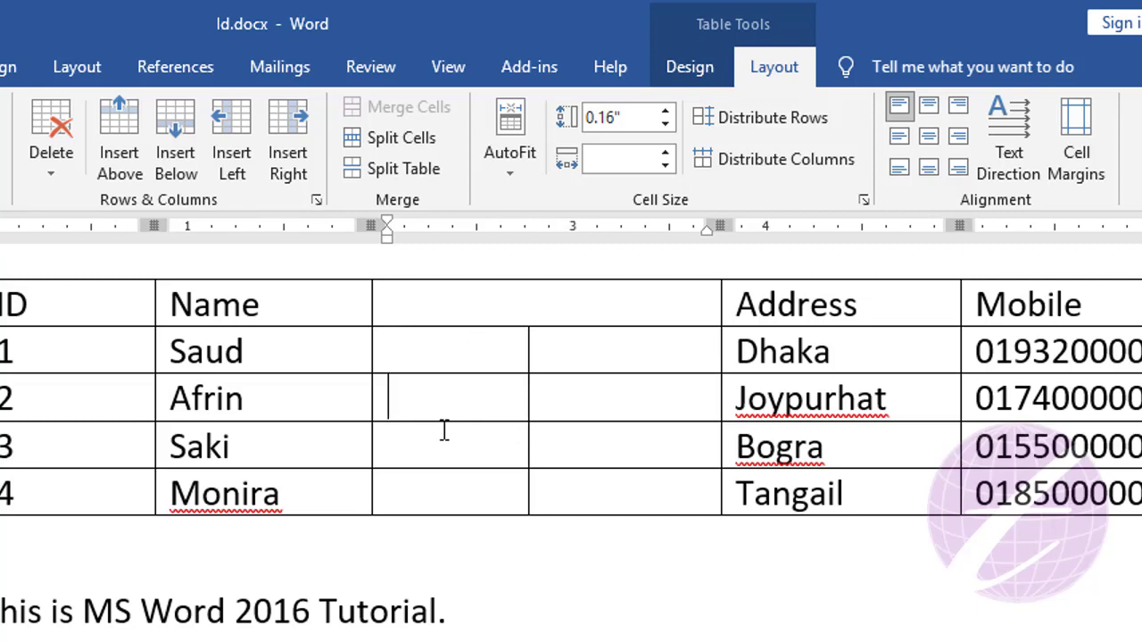
- Merge the first blank column's Afrin and Saki cells into one
left_click_drag(446, 408, 443, 444)
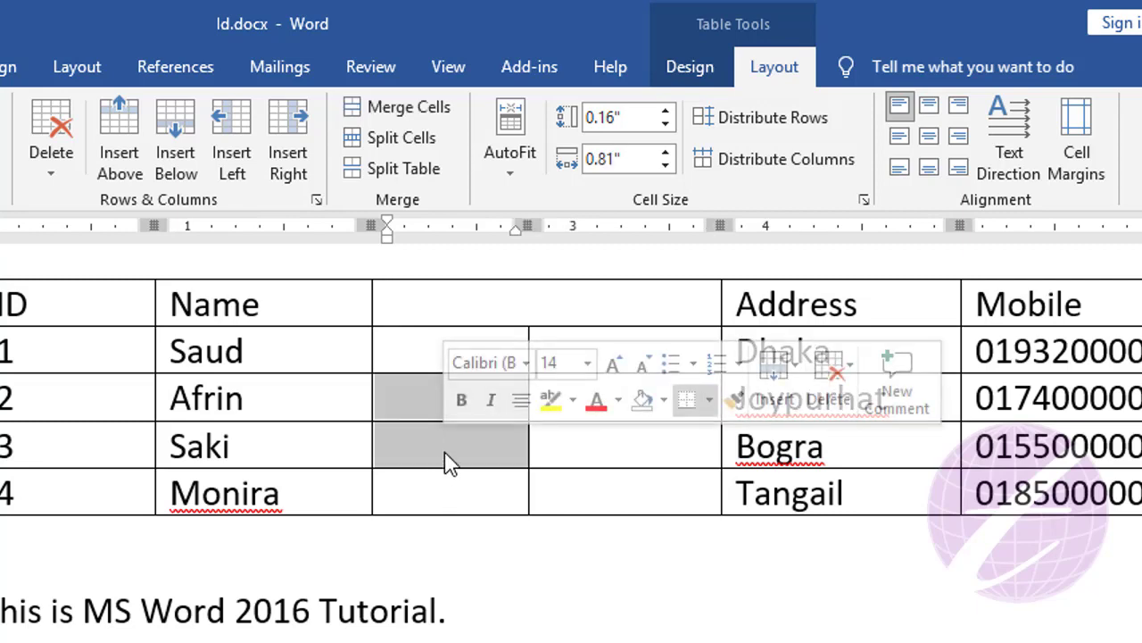
left_click(393, 108)
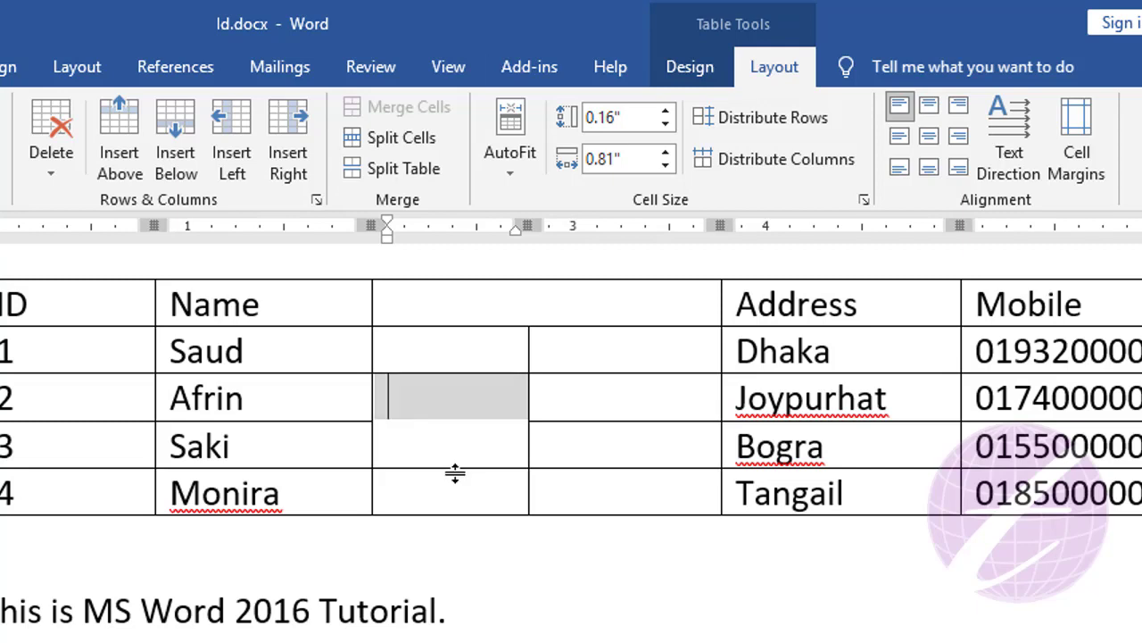
left_click(415, 403)
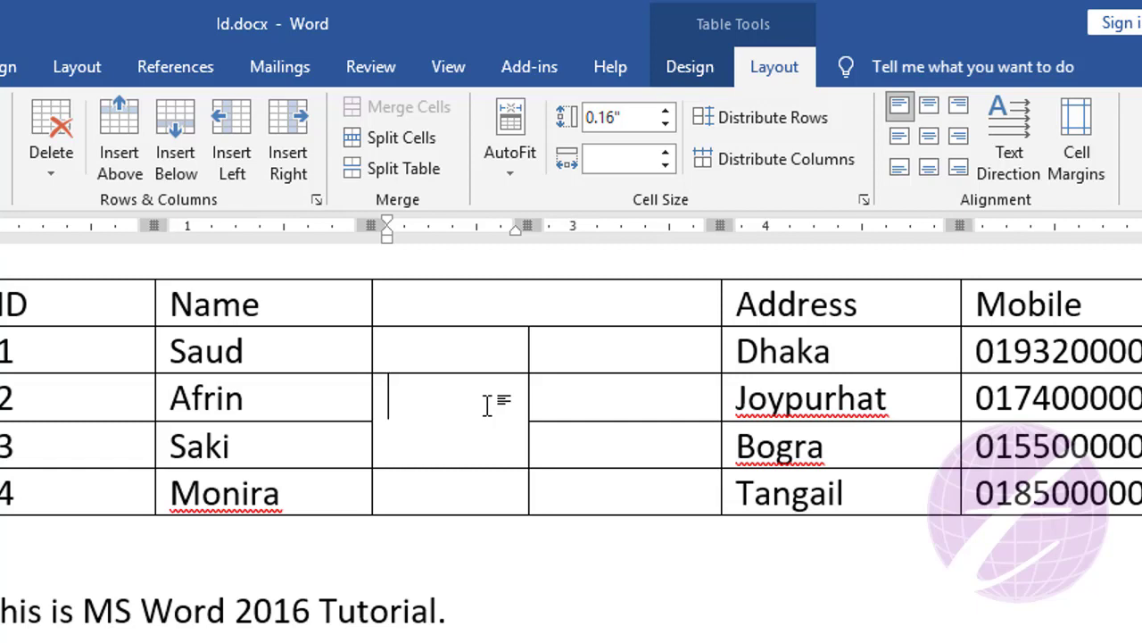
- Delete the two split-up blank columns and insert one plain empty column left of Address
left_click(471, 277)
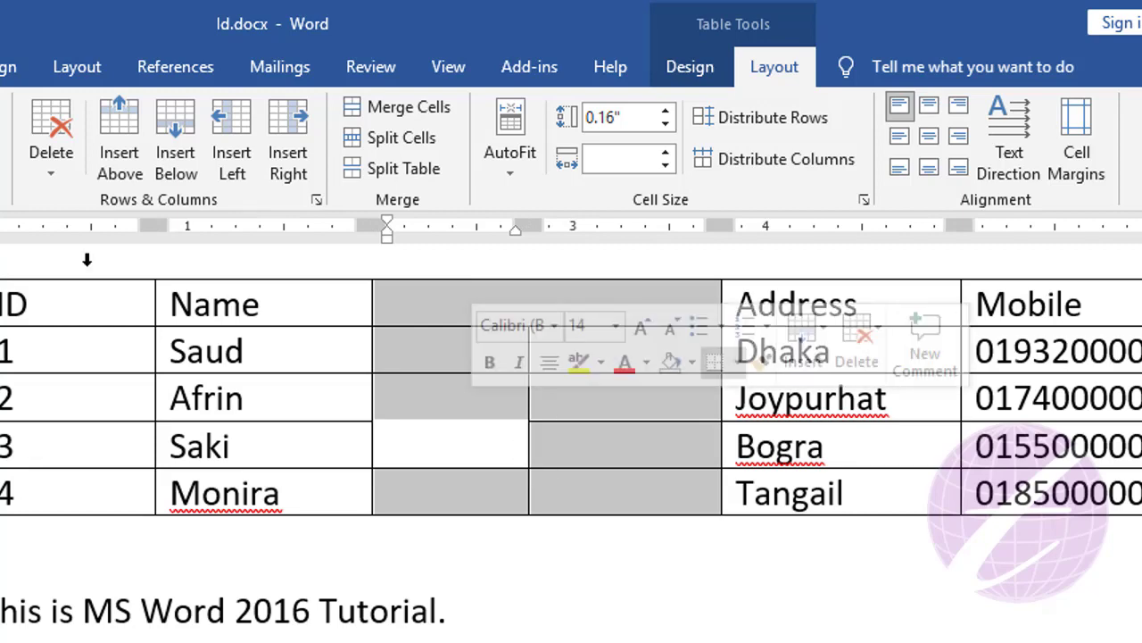
left_click(59, 177)
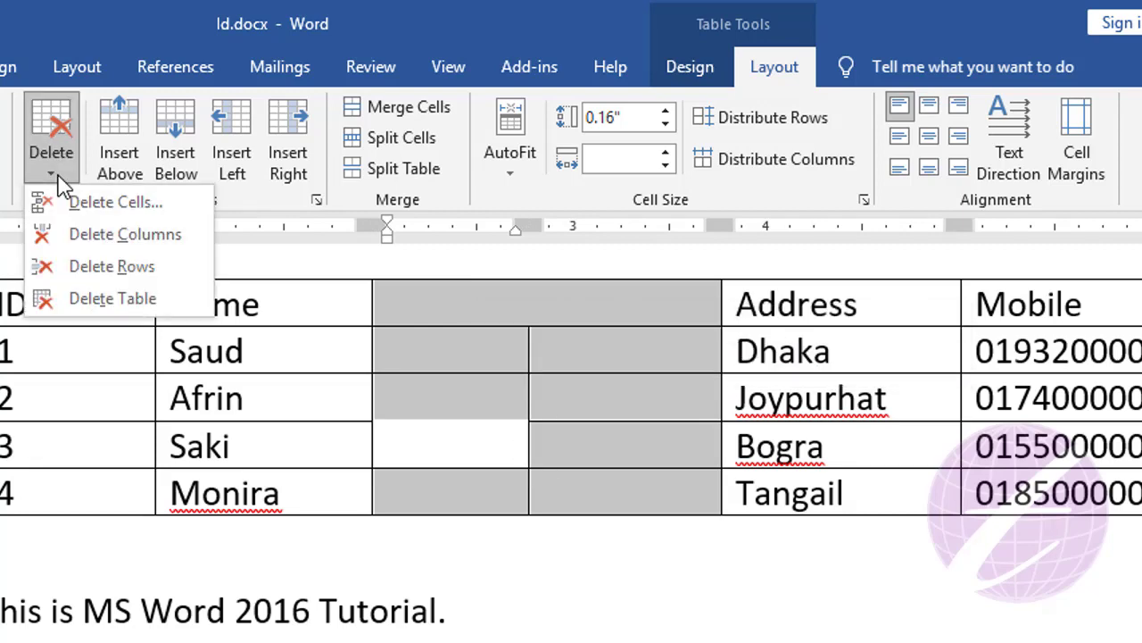
left_click(151, 236)
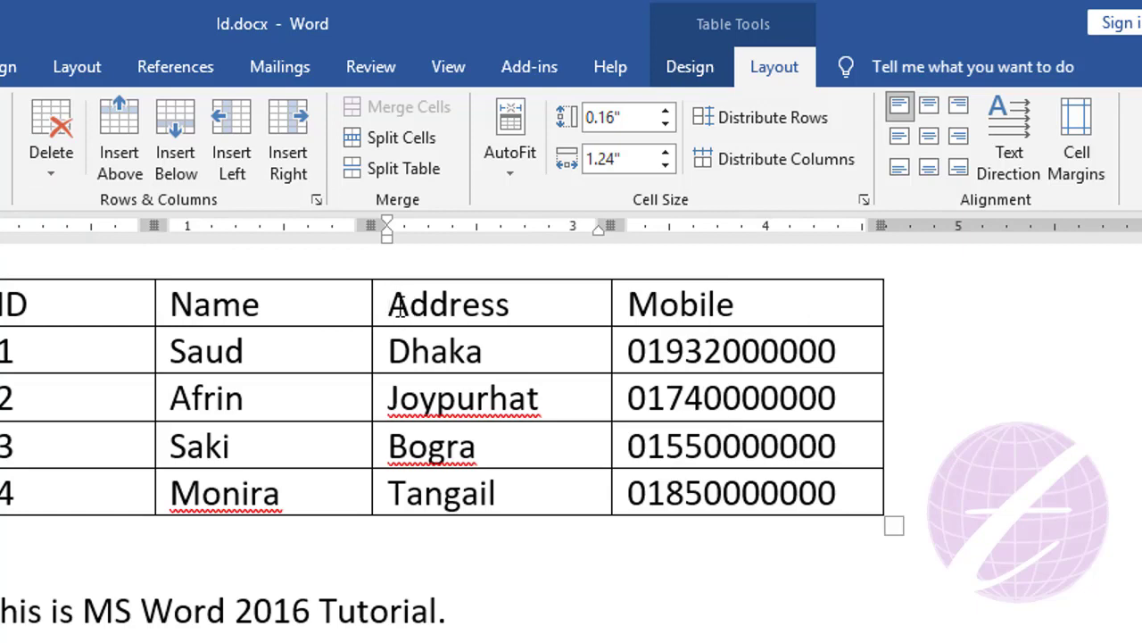
left_click(231, 143)
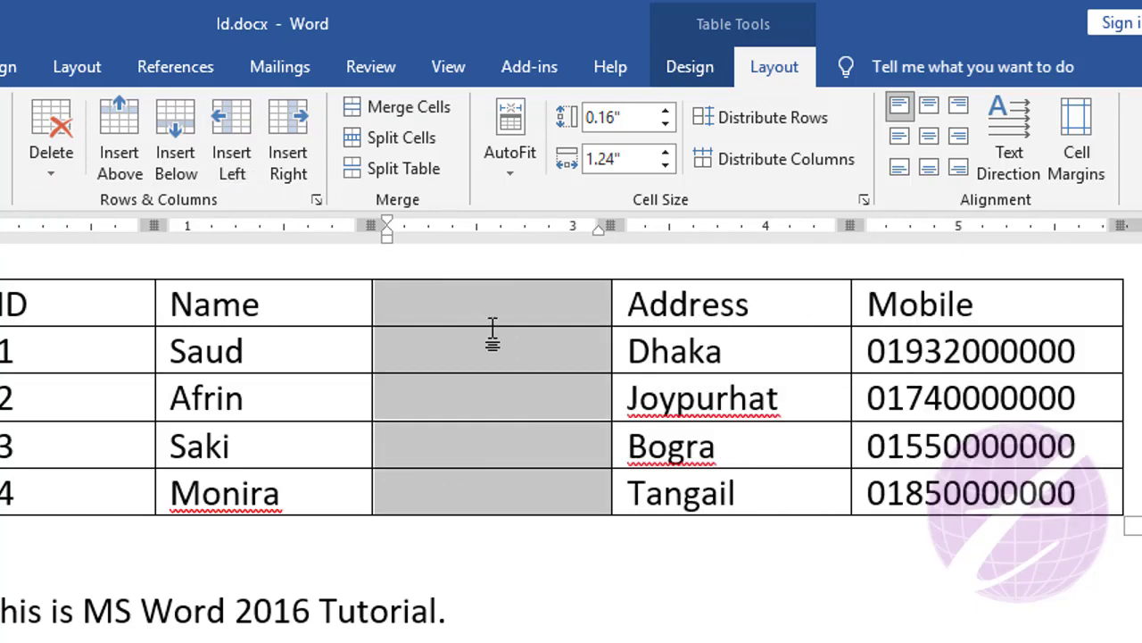
left_click(491, 343)
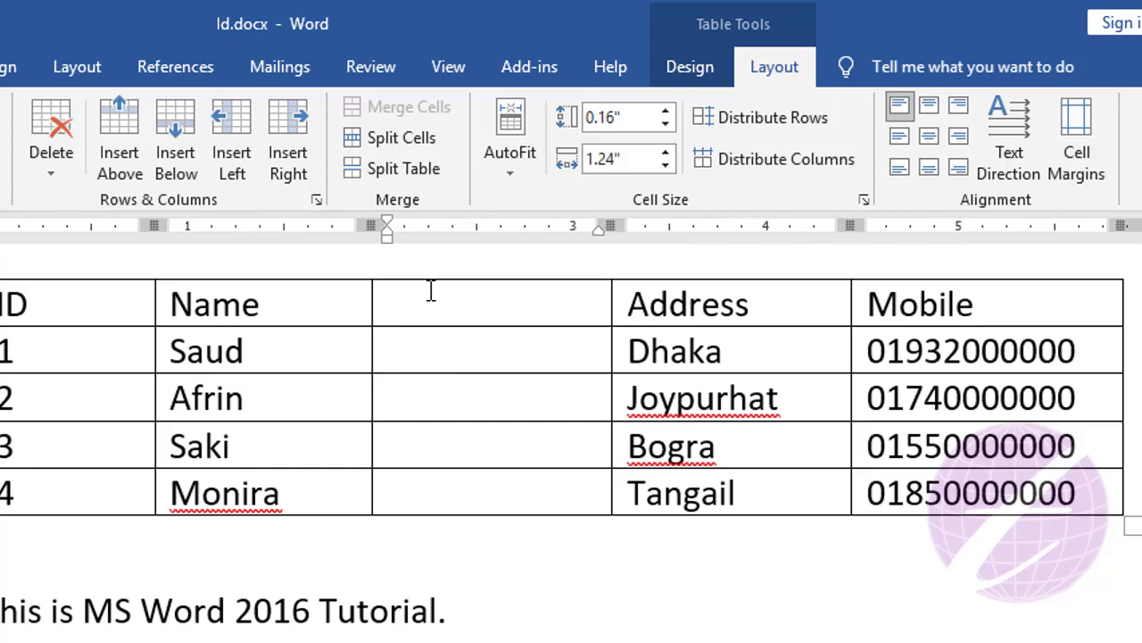
left_click(421, 145)
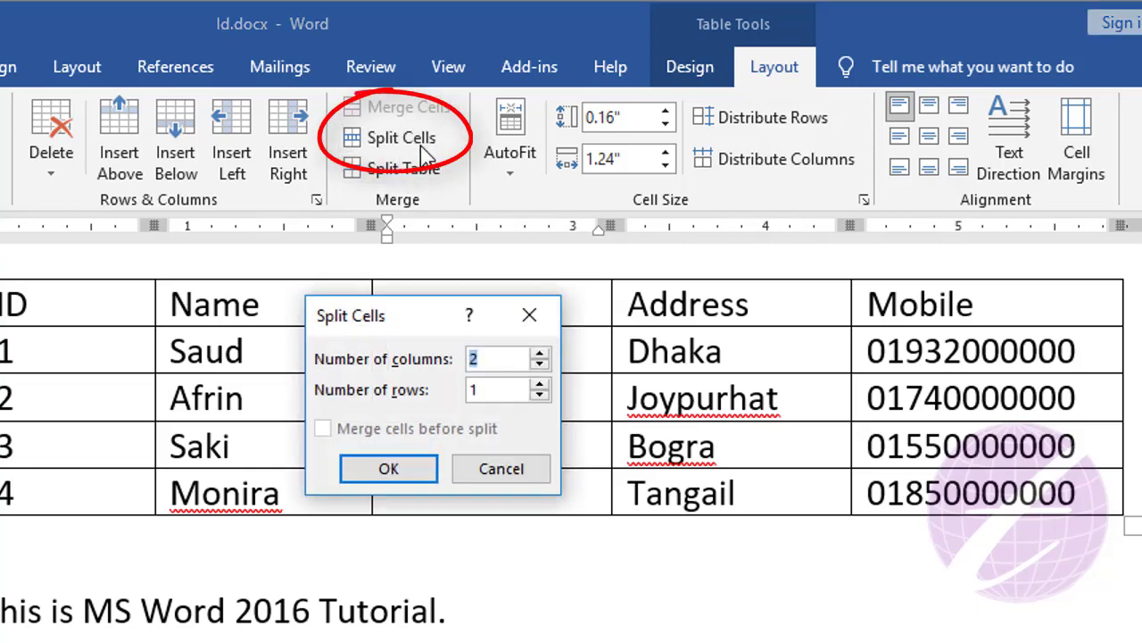
mouse_move(390, 317)
left_mouse_down()
mouse_move(692, 336)
mouse_move(730, 296)
left_mouse_up()
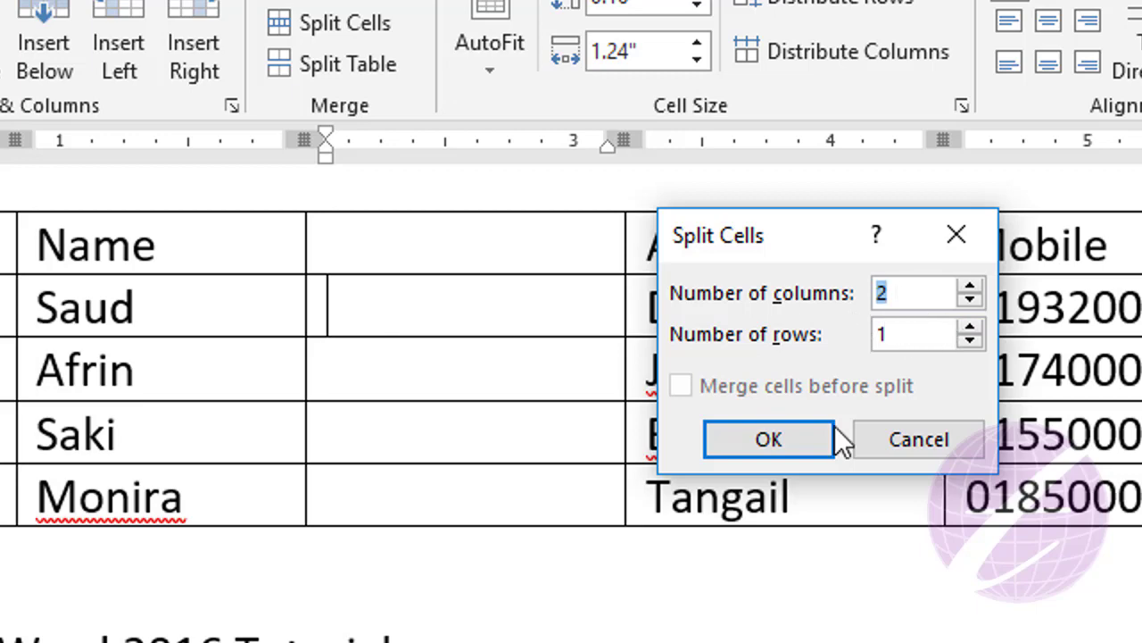
left_click(770, 440)
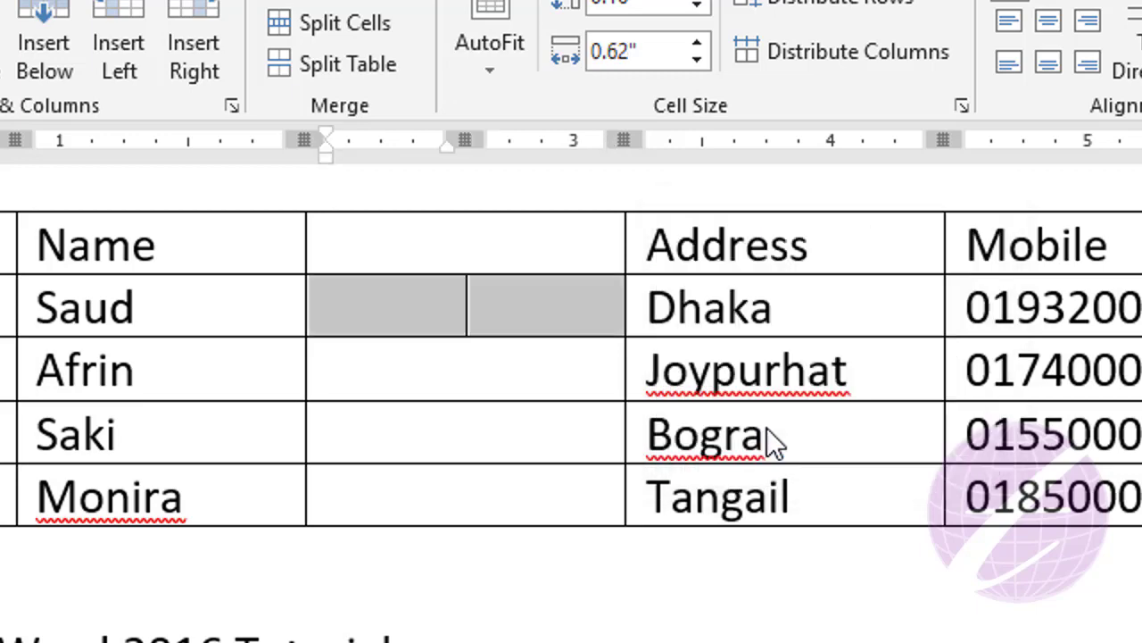
left_click(406, 314)
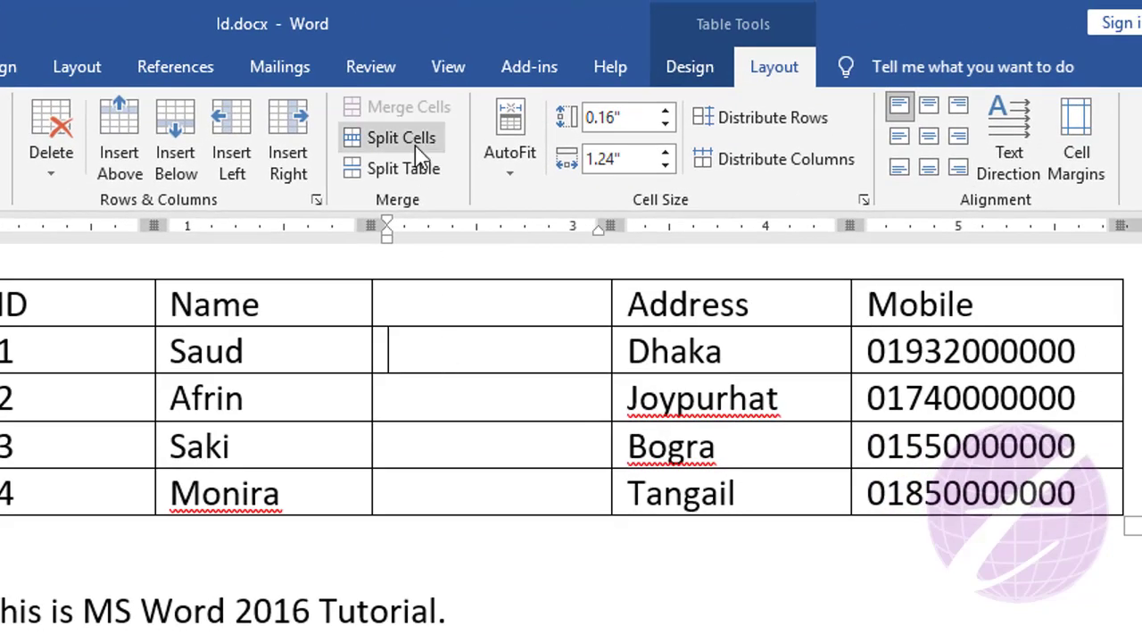
- Split the blank Saud-row cell into 1 column and 4 rows
left_click(393, 140)
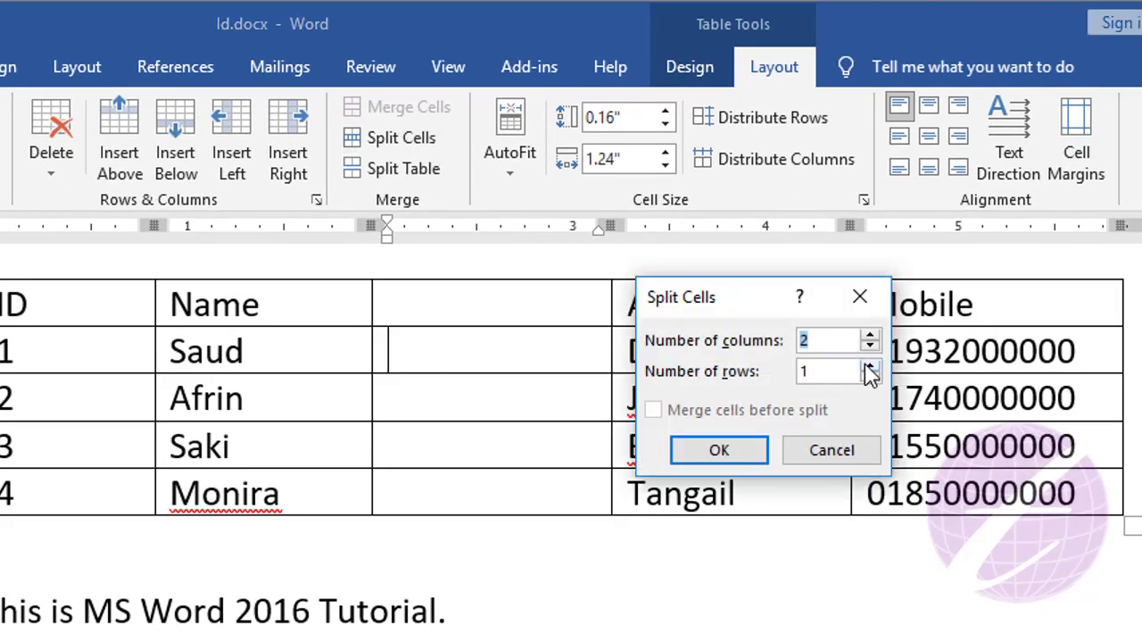
left_click(866, 367)
left_click(870, 346)
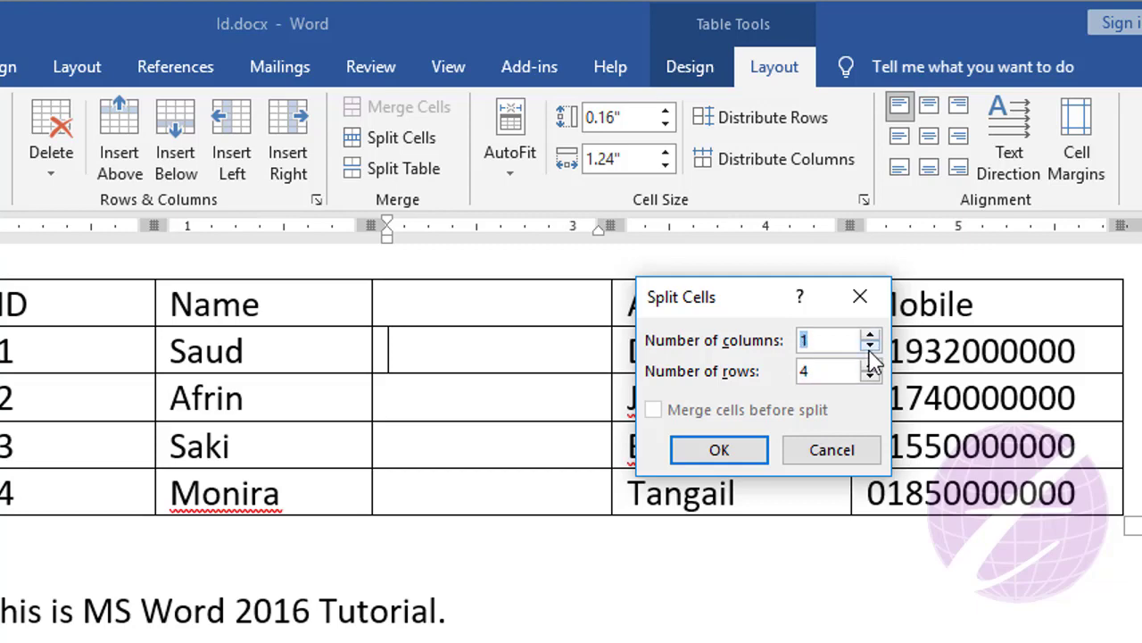
left_click(721, 452)
left_click(451, 360)
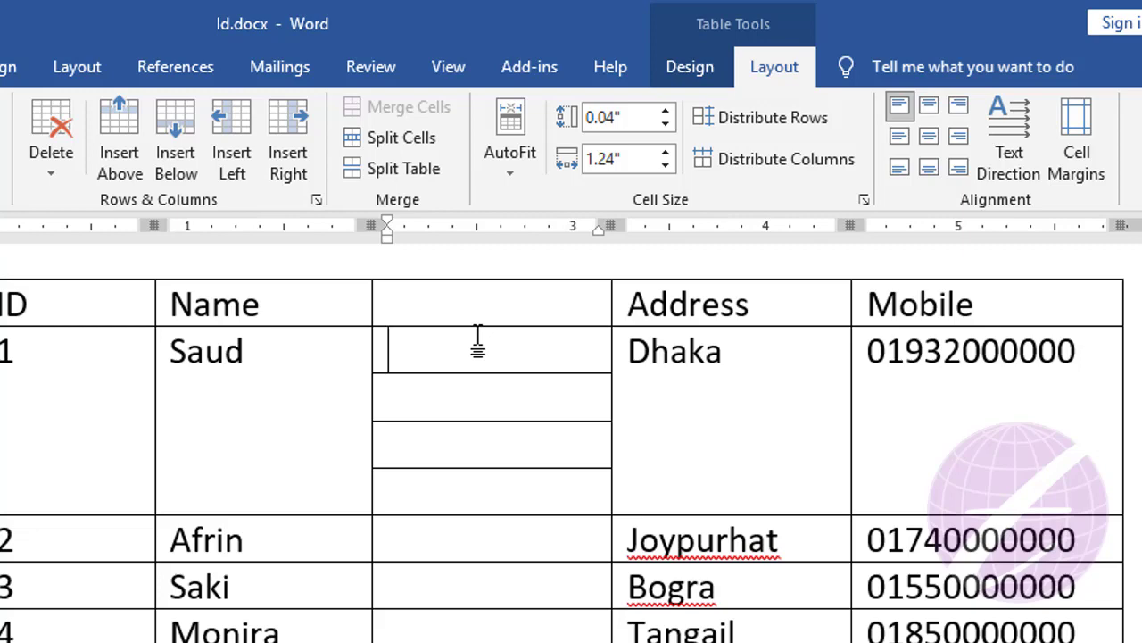
- Merge the four split cells back into a single cell
left_click_drag(478, 348, 483, 487)
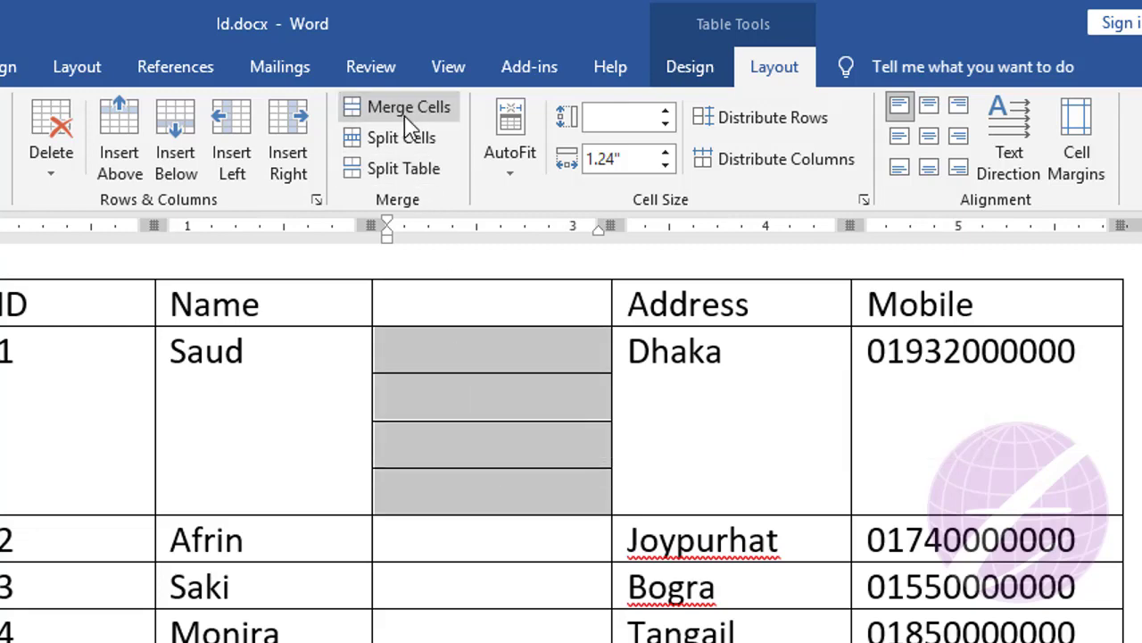
left_click(409, 114)
left_click(535, 477)
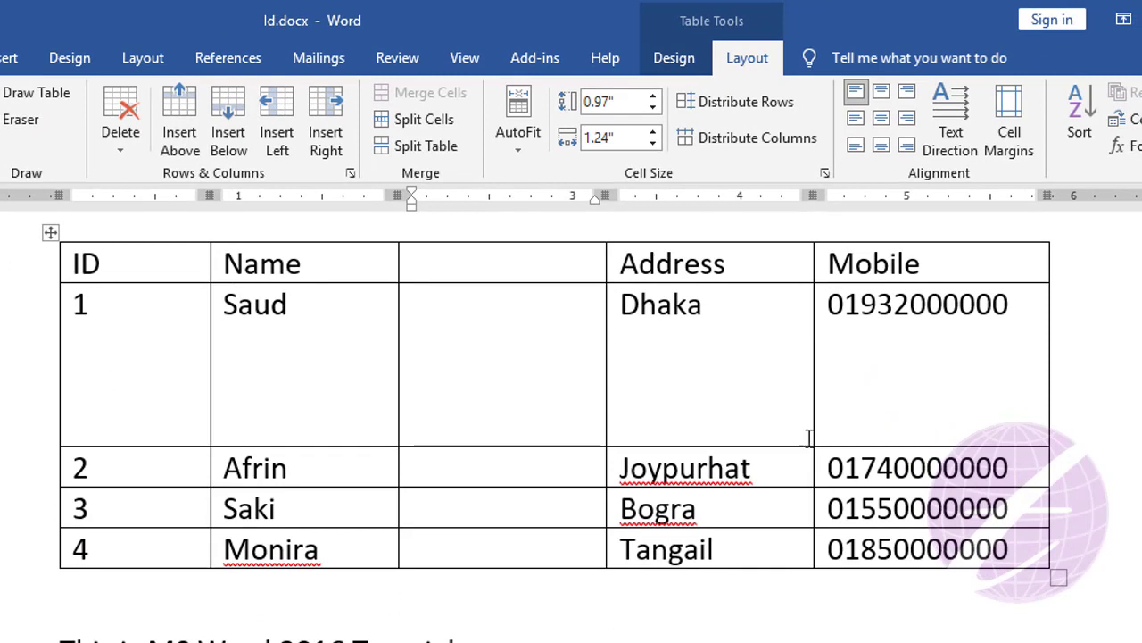
- Split the table above the Afrin row, moving Afrin, Saki and Monira into a second table
left_click(451, 468)
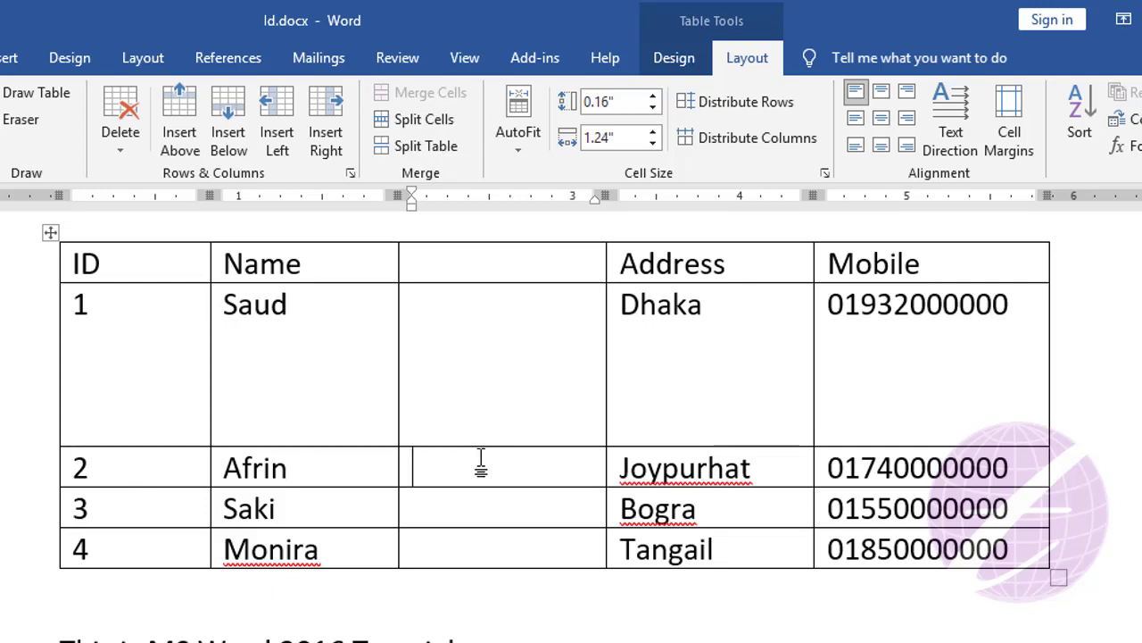
left_click(427, 147)
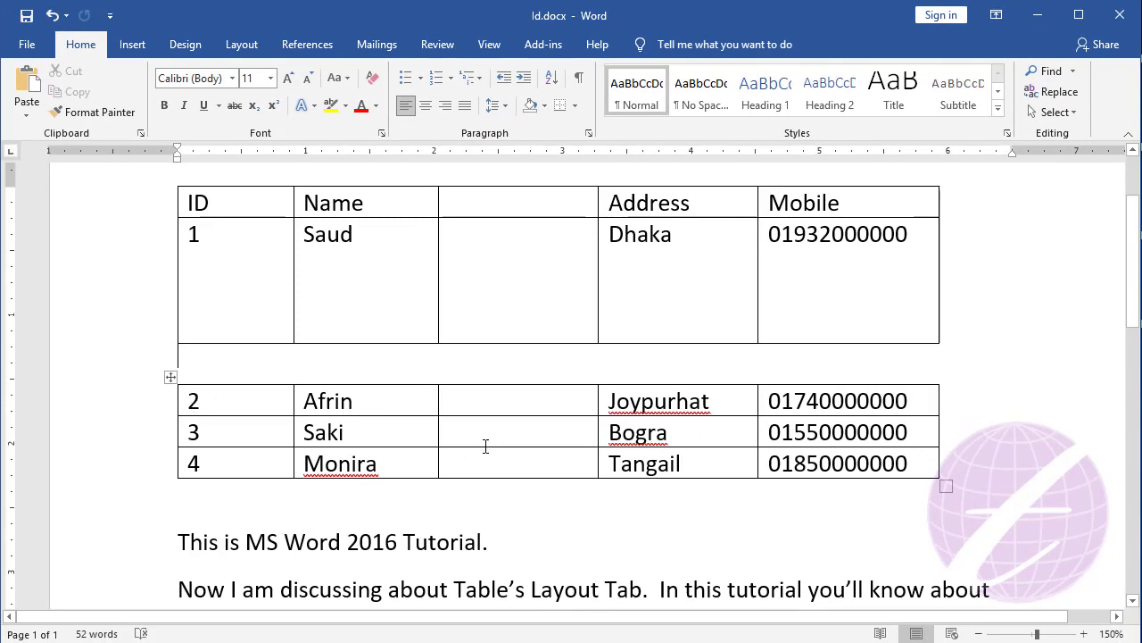
- Undo the table split so Afrin, Saki and Monira rejoin the table under Saud
left_click(508, 401)
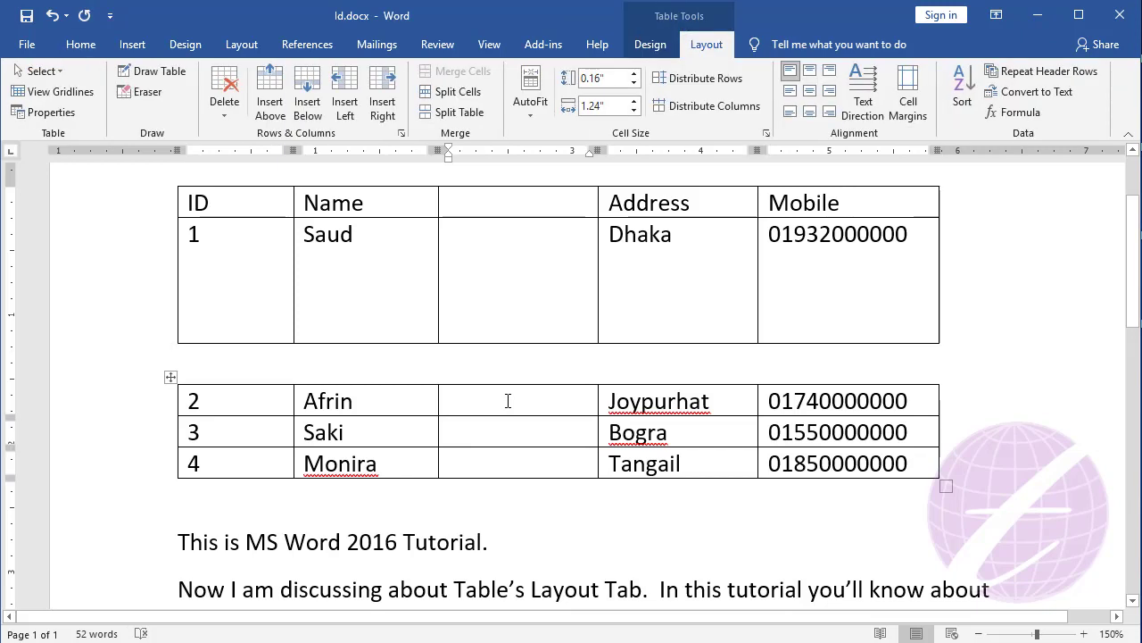
key("ctrl+z")
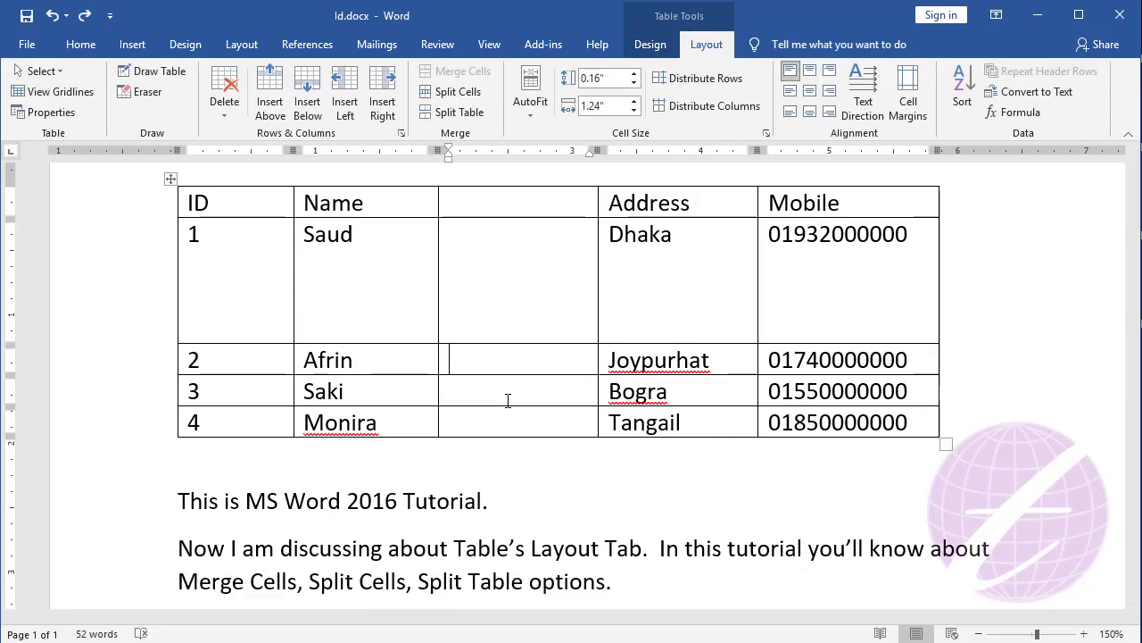